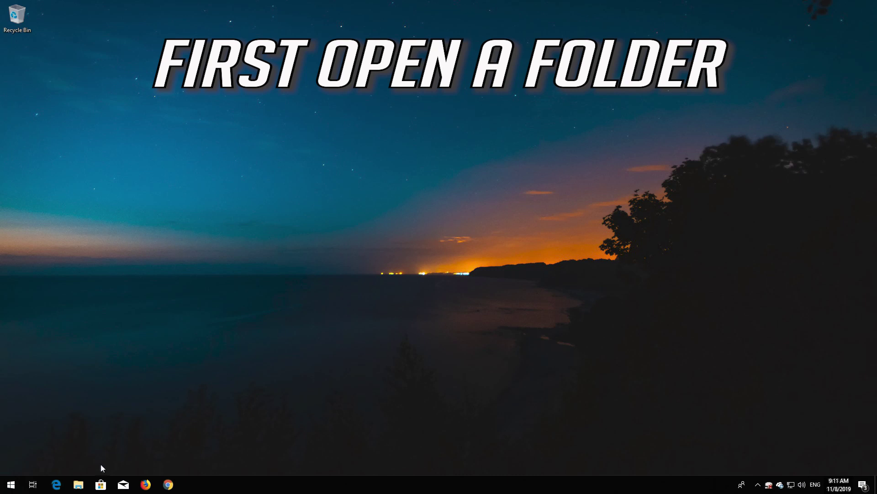
# - Browse File Explorer to C:\Program Files (x86)\Google\Chrome and select the Application folder
pyautogui.click(82, 485)
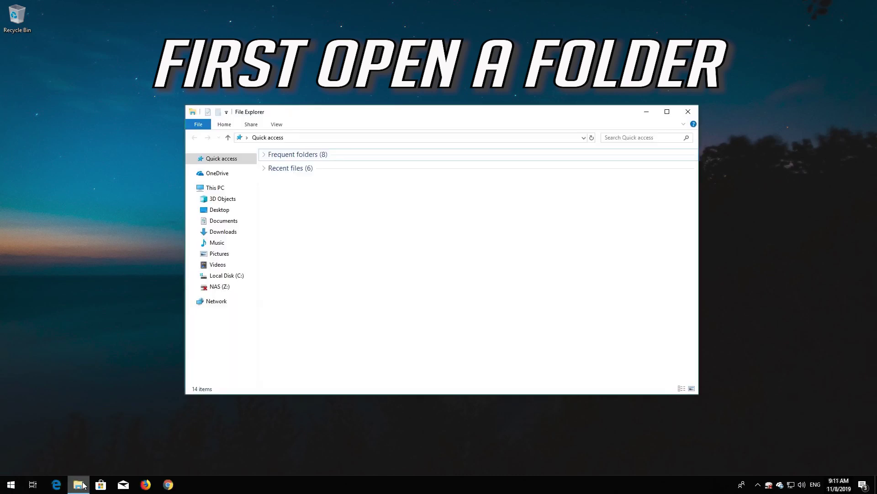
pyautogui.click(227, 275)
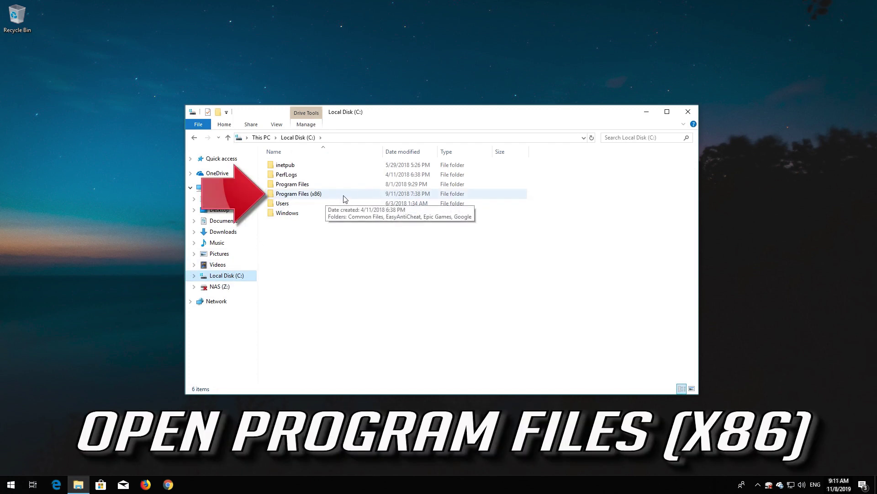
pyautogui.doubleClick(291, 194)
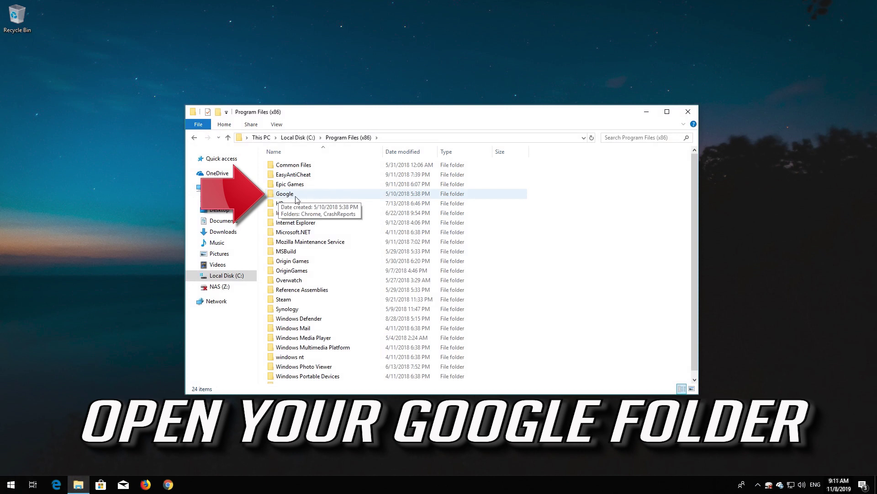
pyautogui.doubleClick(293, 196)
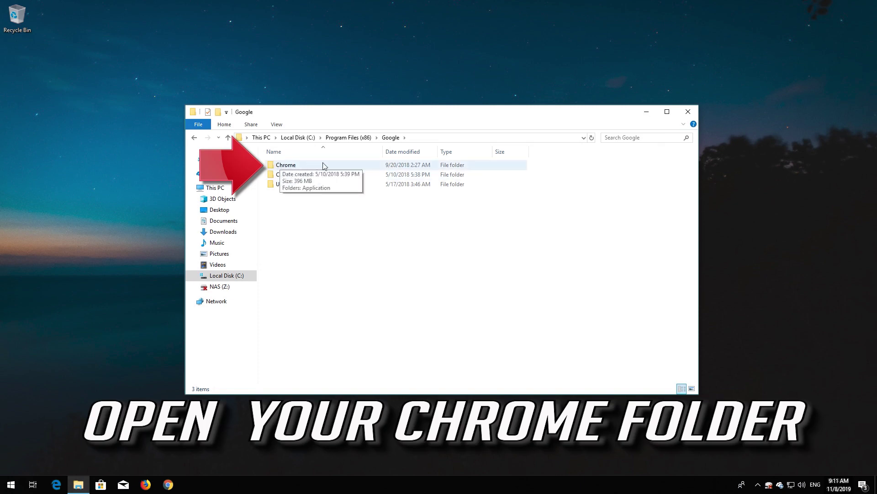
pyautogui.click(290, 170)
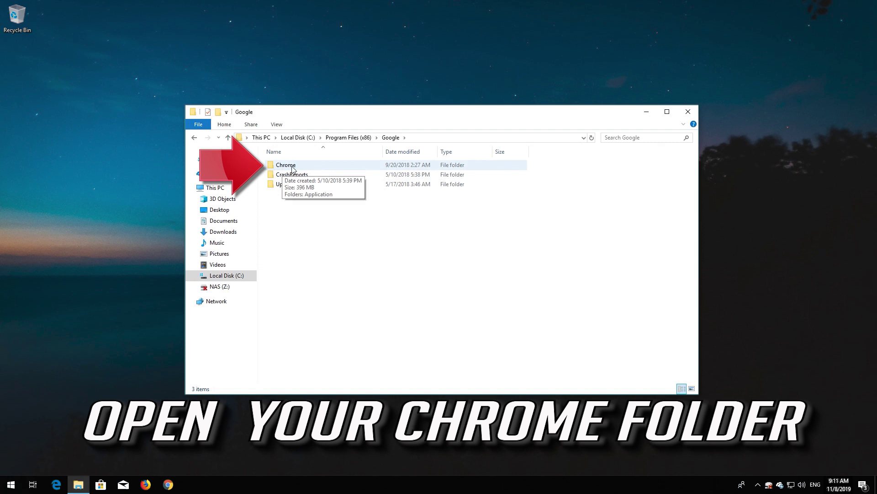
pyautogui.click(292, 168)
pyautogui.doubleClick(292, 168)
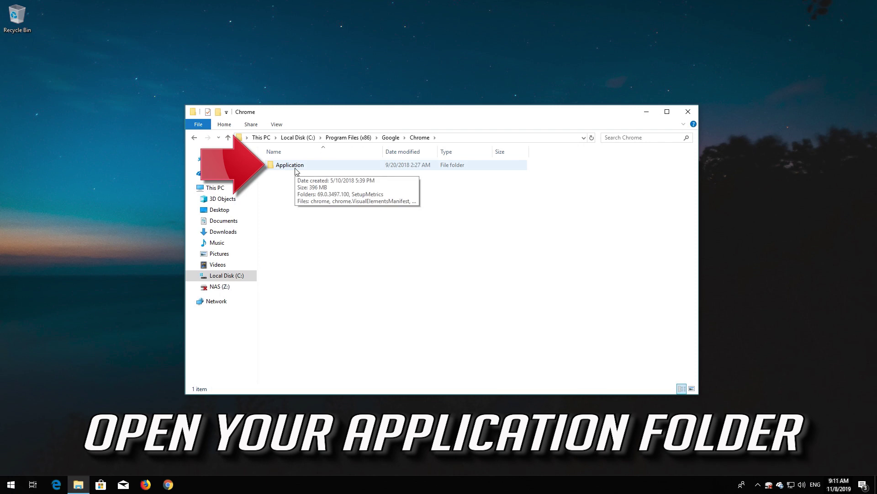
pyautogui.click(290, 165)
# - Open the Application folder and rename the chrome application file to chrome1
pyautogui.doubleClick(290, 165)
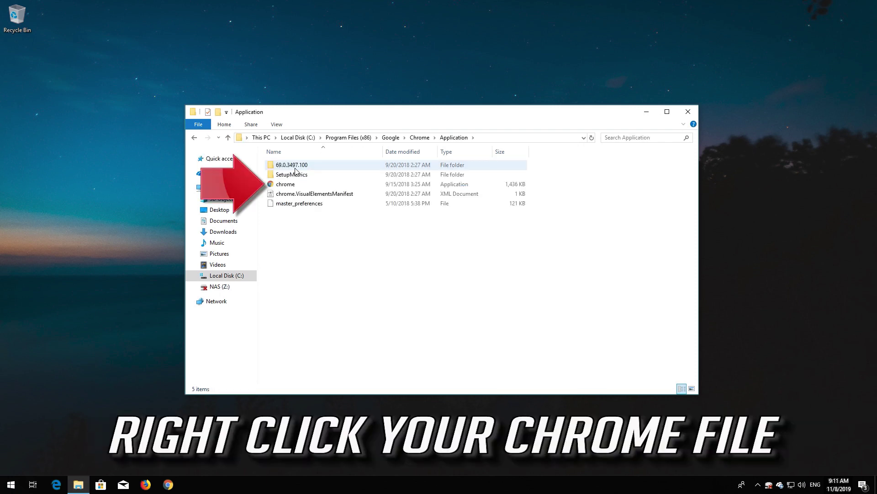
pyautogui.click(288, 185)
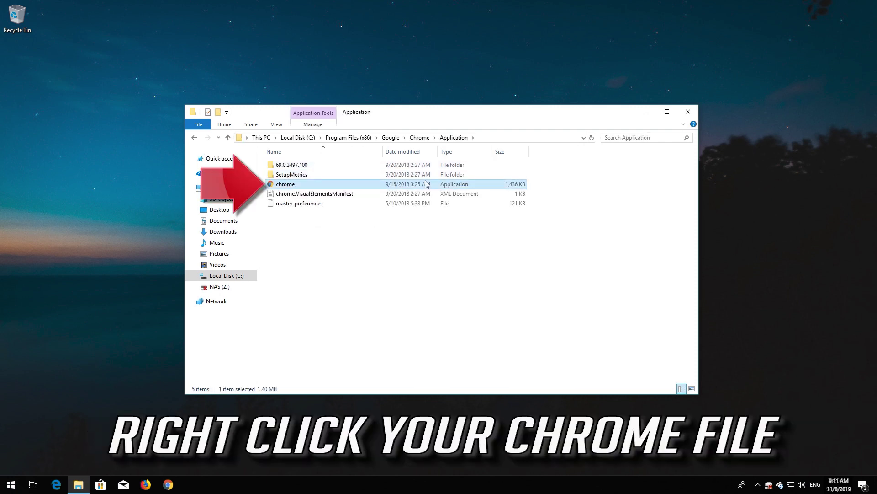
pyautogui.rightClick(331, 186)
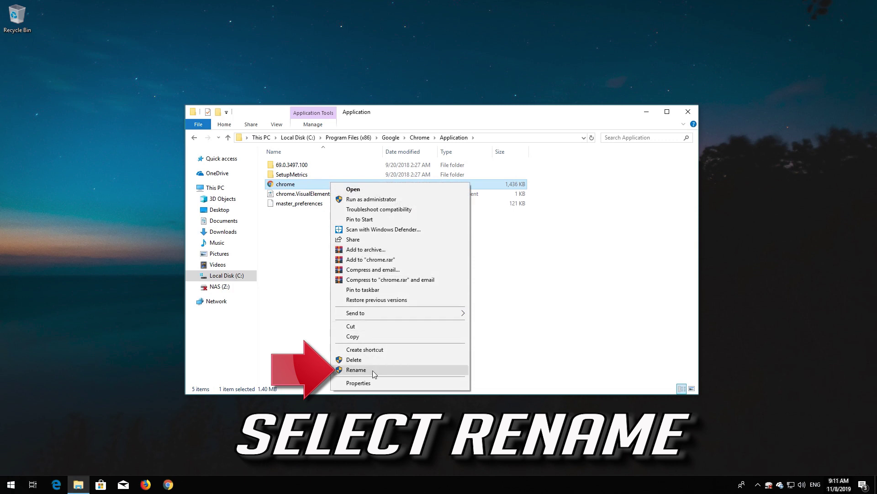
pyautogui.click(353, 371)
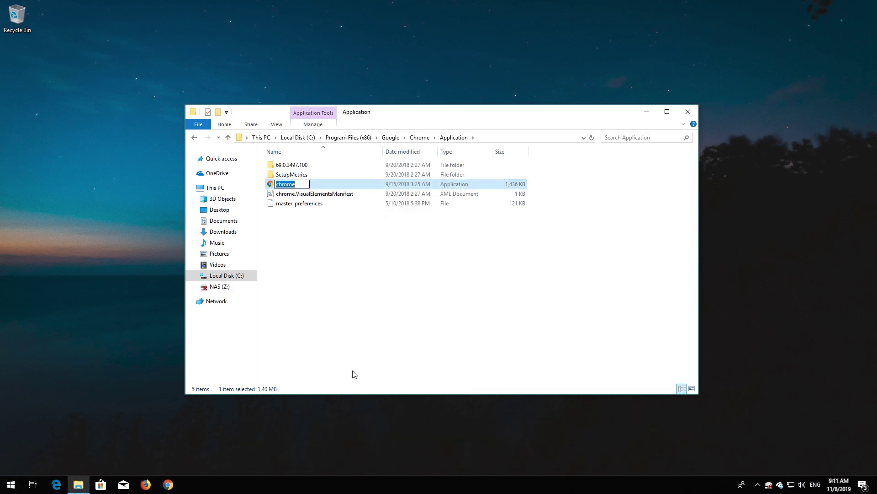
pyautogui.click(297, 184)
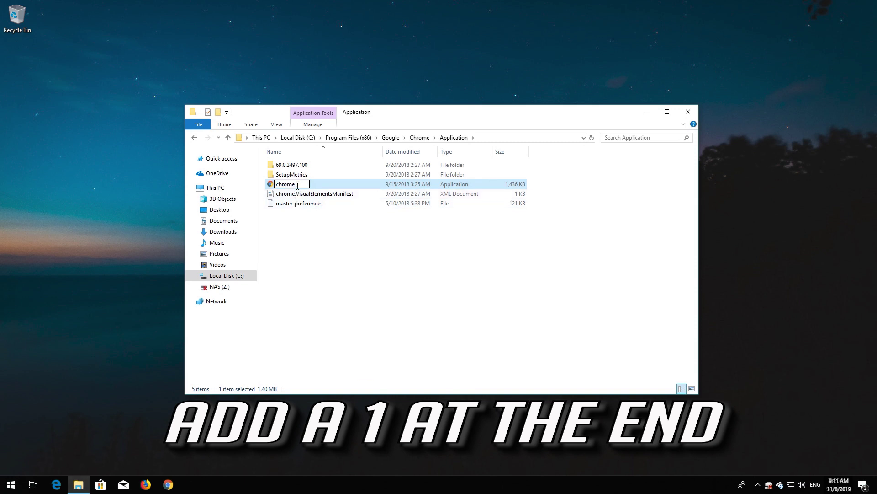
pyautogui.write('1')
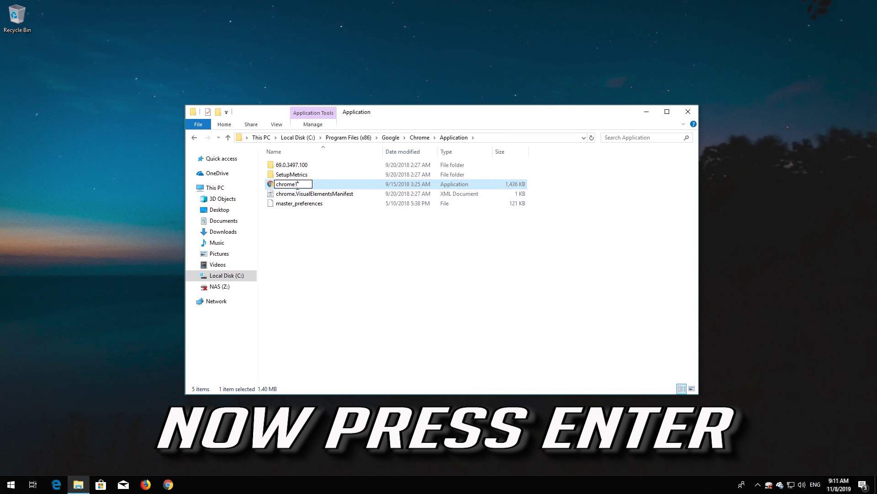
pyautogui.press('Return')
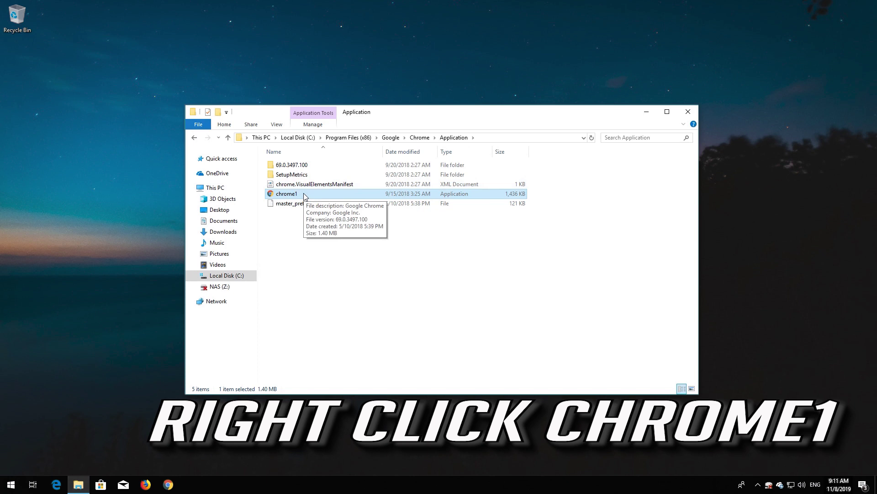
# - Send chrome1 to the desktop, creating a 'chrome1 - Shortcut' shortcut
pyautogui.rightClick(305, 196)
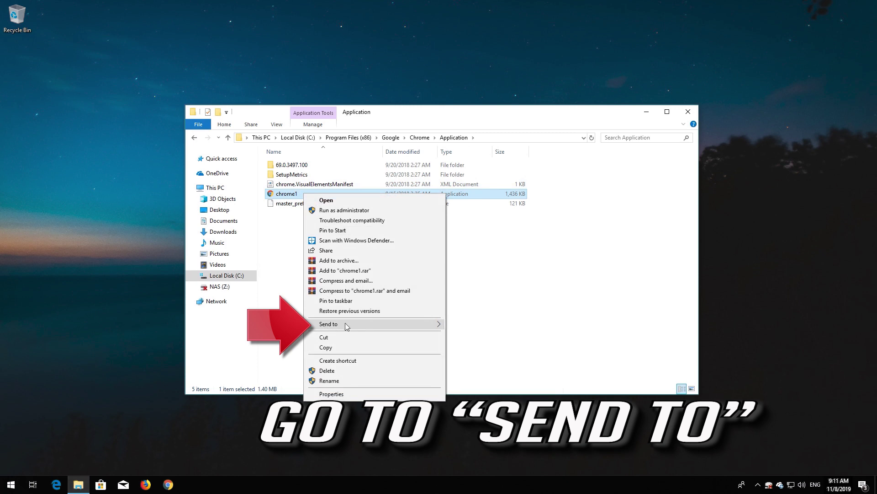
pyautogui.moveTo(346, 324)
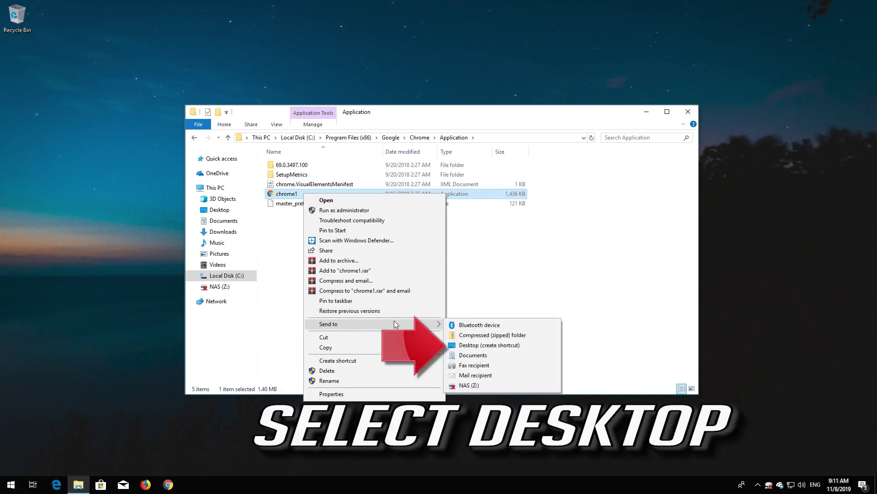
pyautogui.click(506, 345)
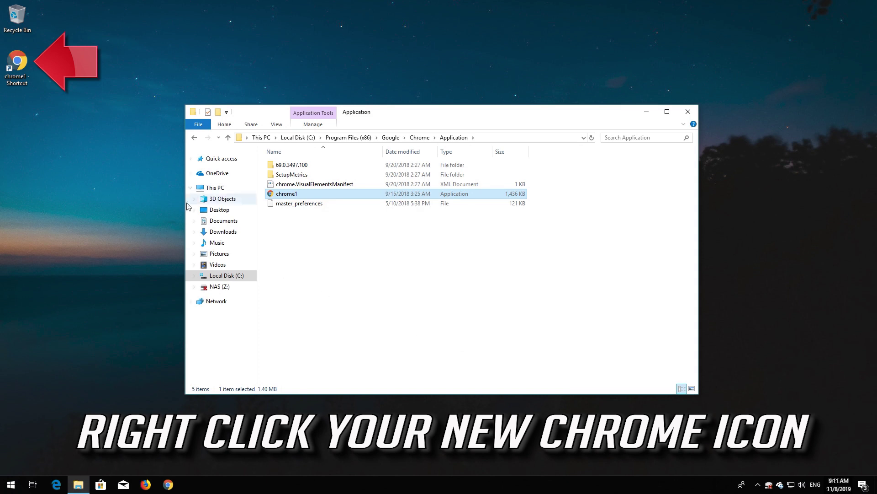
# - Rename the 'chrome1 - Shortcut' desktop shortcut to Chrome
pyautogui.rightClick(12, 65)
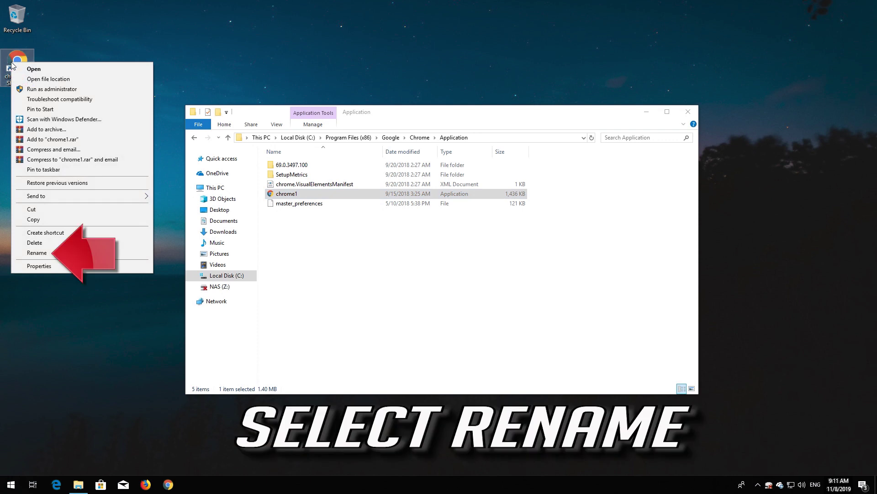
pyautogui.click(58, 253)
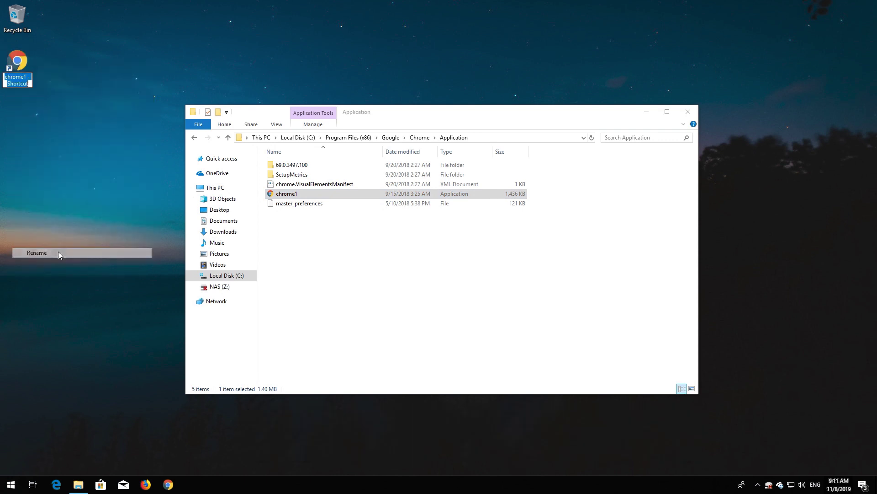
pyautogui.write('Chrome')
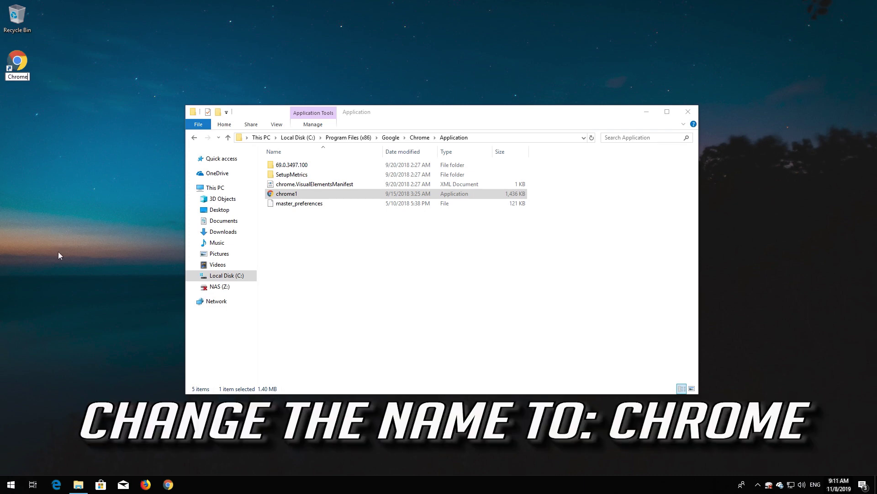
pyautogui.press('Return')
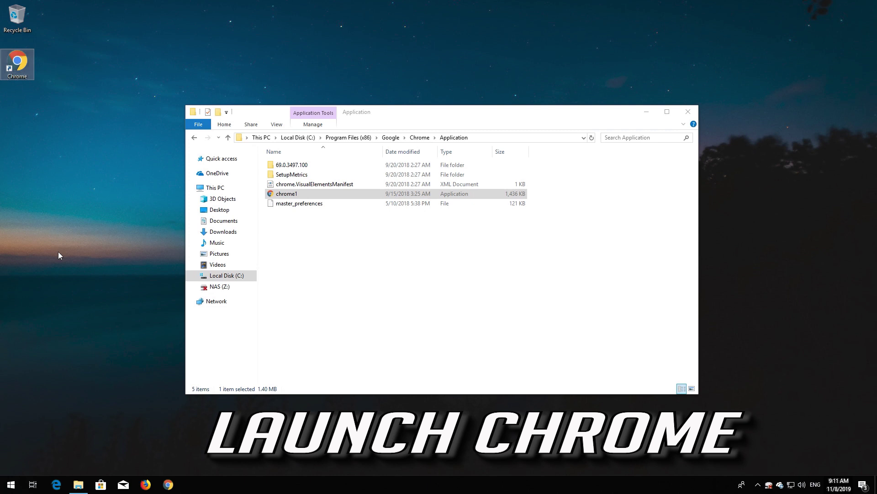
pyautogui.click(689, 112)
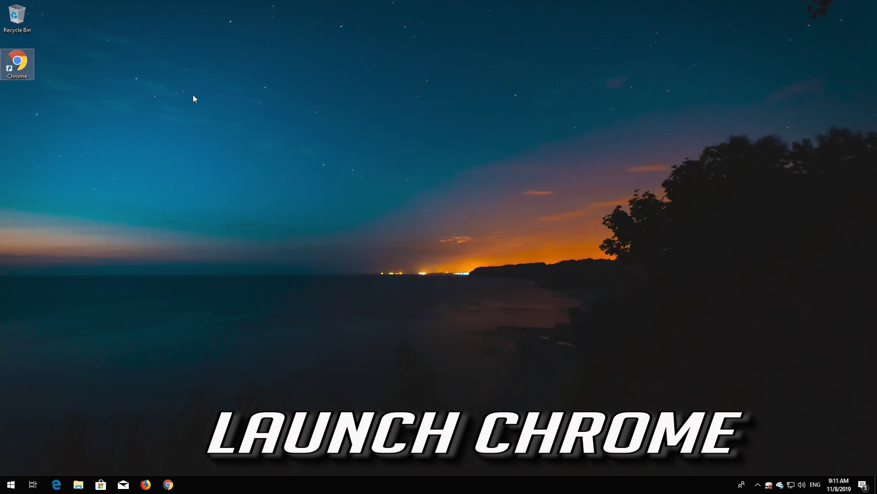
pyautogui.doubleClick(15, 76)
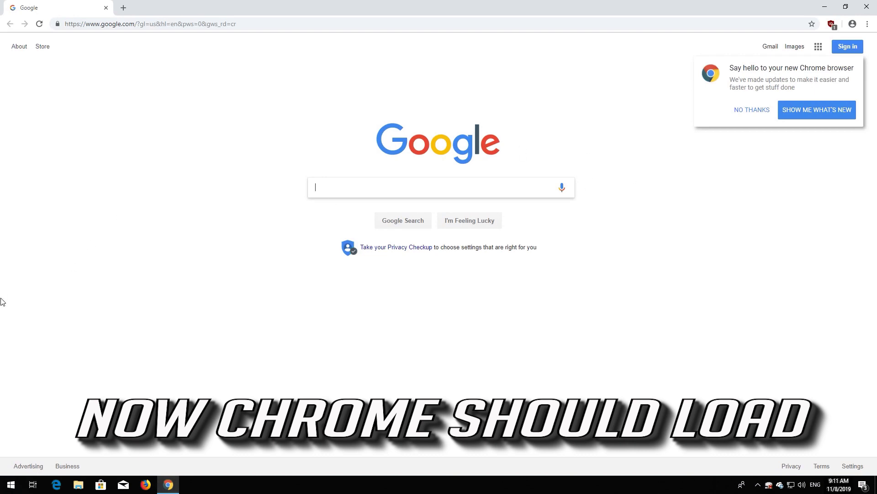
pyautogui.click(867, 7)
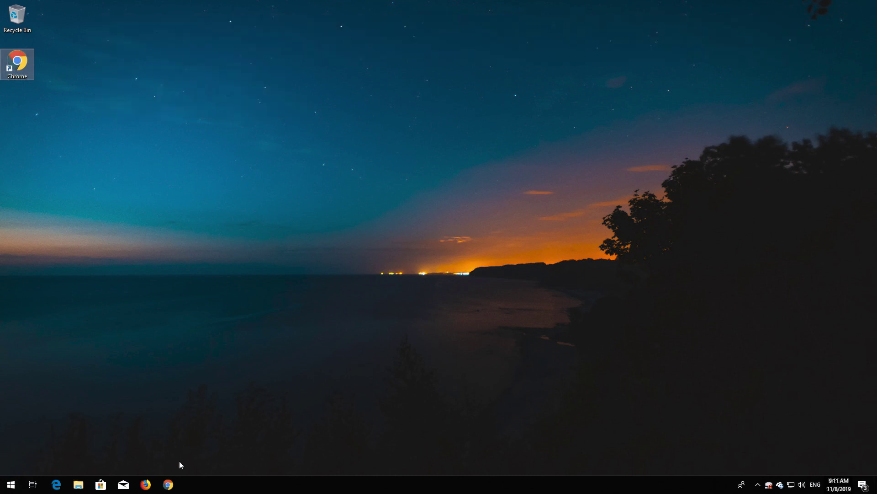
# - Unpin the old Chrome icon, leaving Edge, File Explorer, Store, Mail and Firefox pinned
pyautogui.rightClick(168, 485)
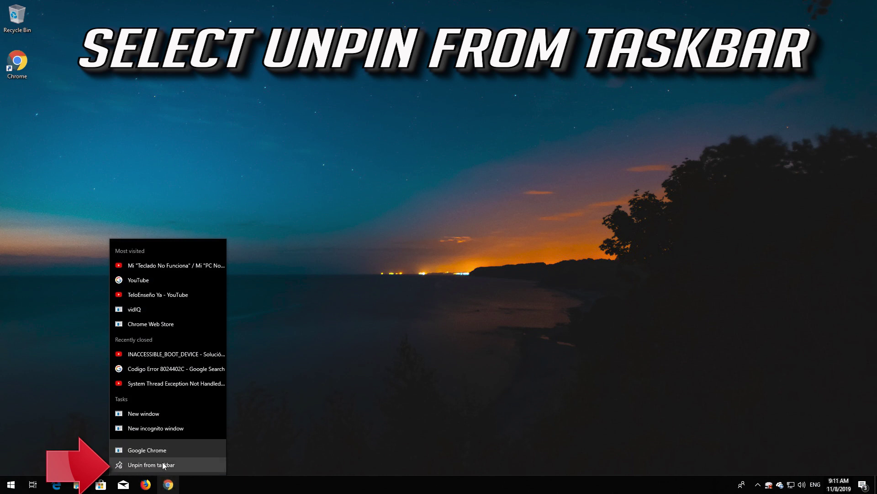
pyautogui.click(157, 464)
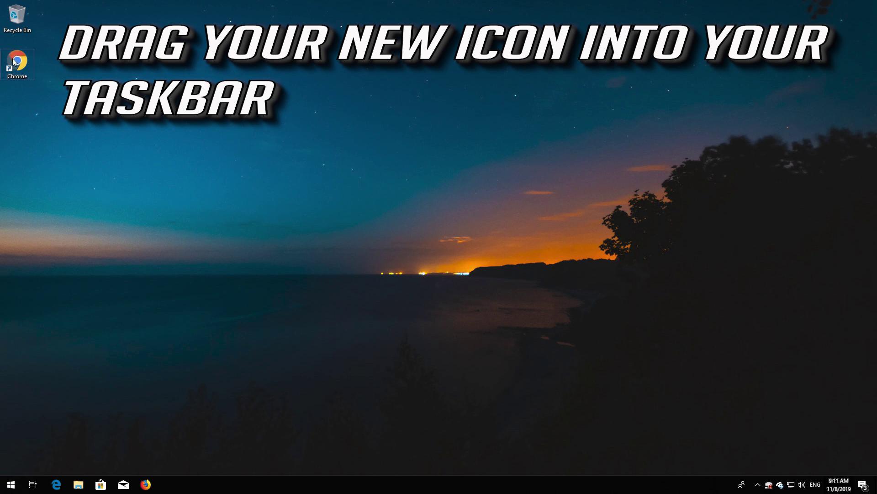
# - Drag the Chrome desktop shortcut onto the taskbar and launch Chrome from the new icon
pyautogui.moveTo(17, 61); pyautogui.dragTo(166, 484)
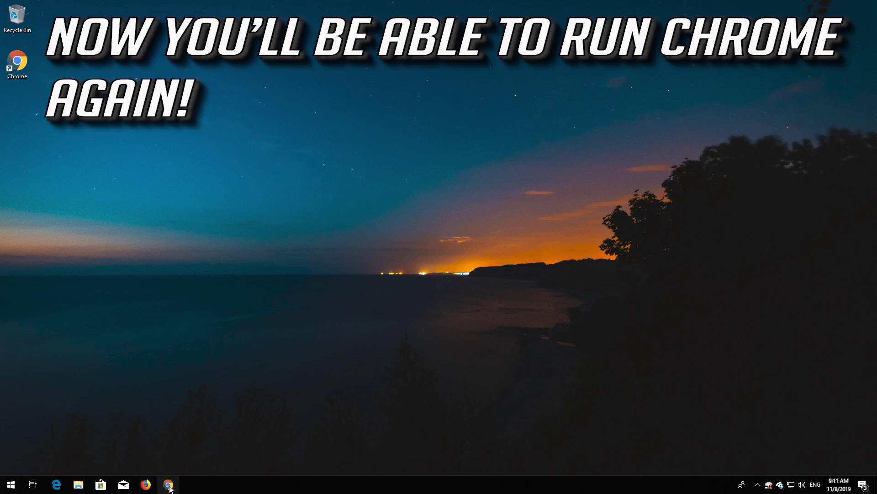
pyautogui.click(170, 487)
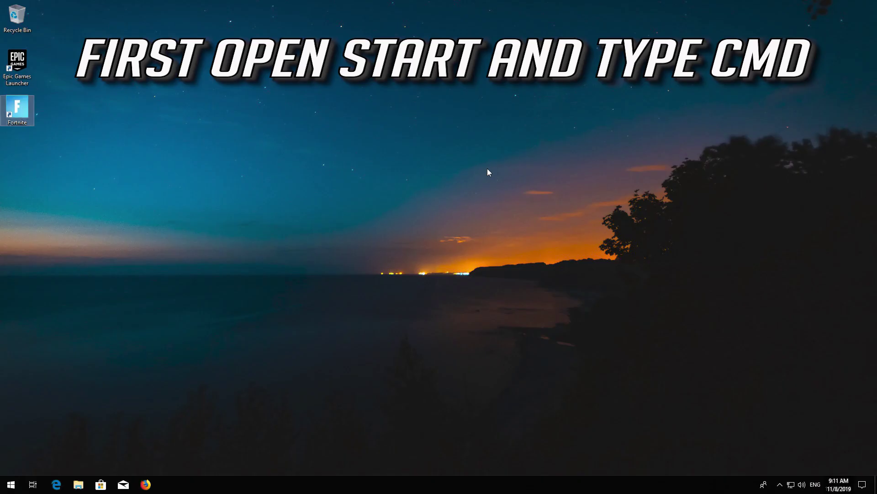
# - Search Start for cmd and run Command Prompt as administrator
pyautogui.press('super')
pyautogui.write('cmd')
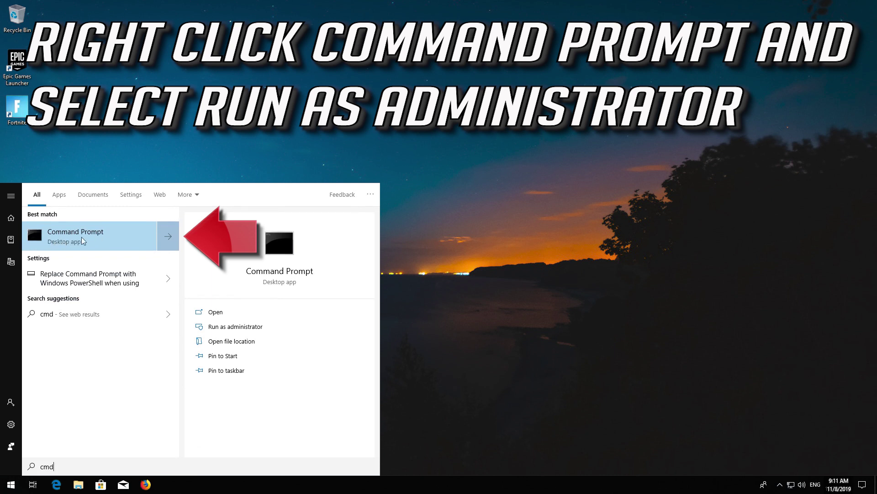
pyautogui.rightClick(94, 235)
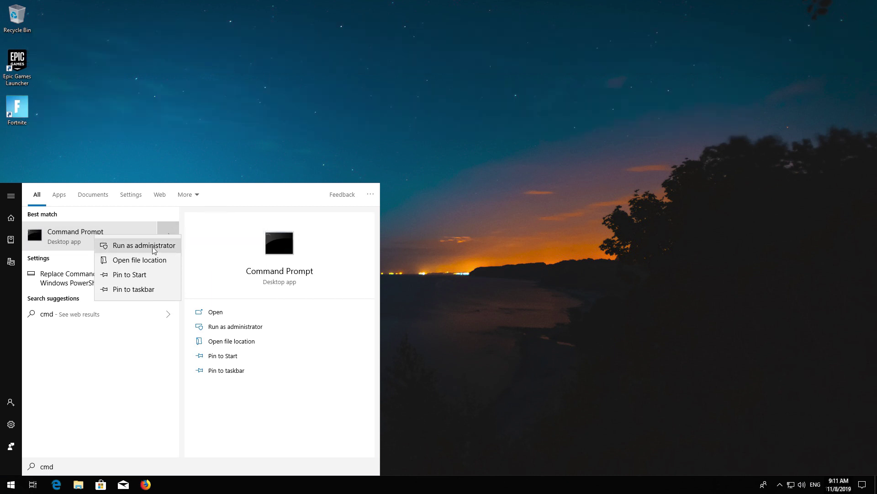
pyautogui.click(154, 247)
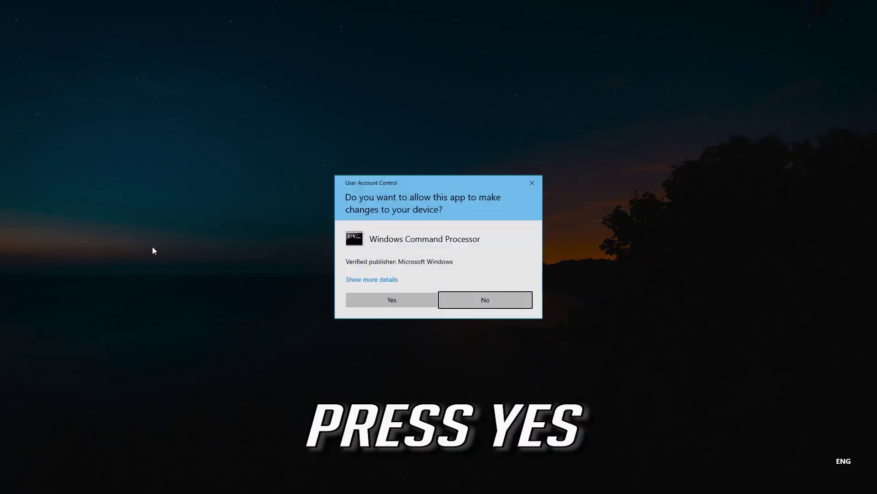
# - Approve the UAC prompt and run netsh int ip reset C:\resetlog.txt
pyautogui.click(397, 298)
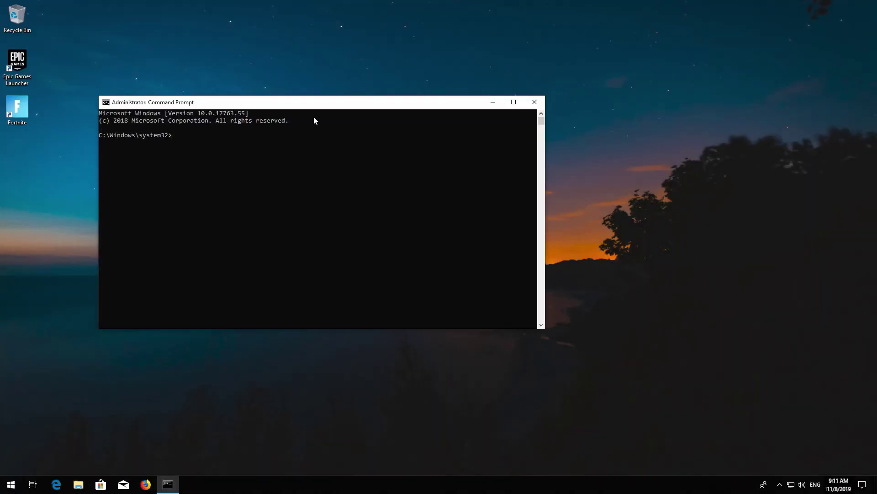
pyautogui.moveTo(314, 105); pyautogui.dragTo(446, 123)
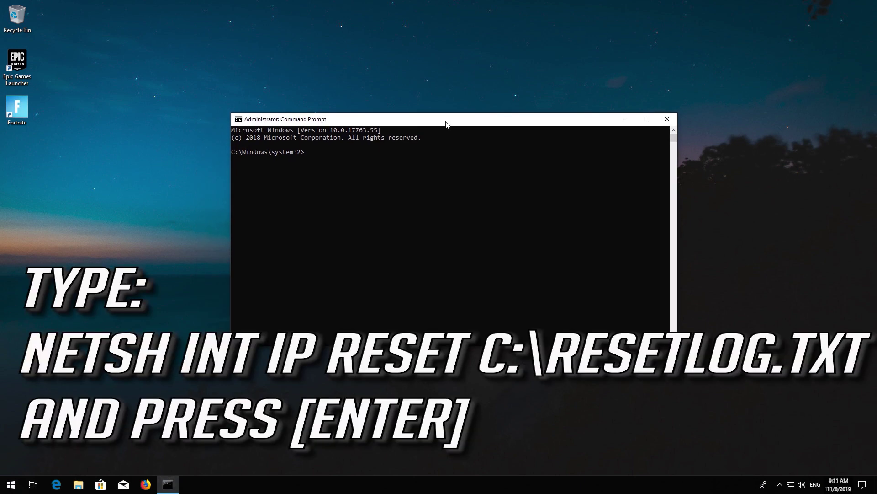
pyautogui.write('netsh int ip reset C:\\resetlog.txt')
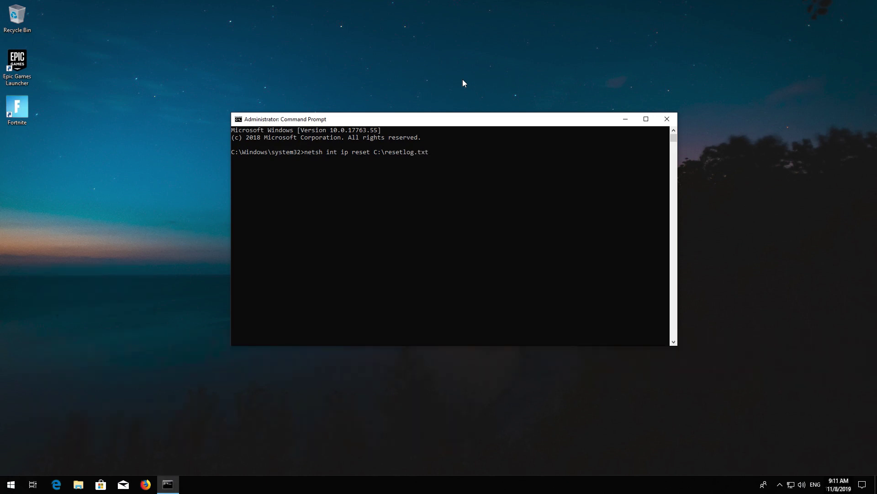
pyautogui.press('Return')
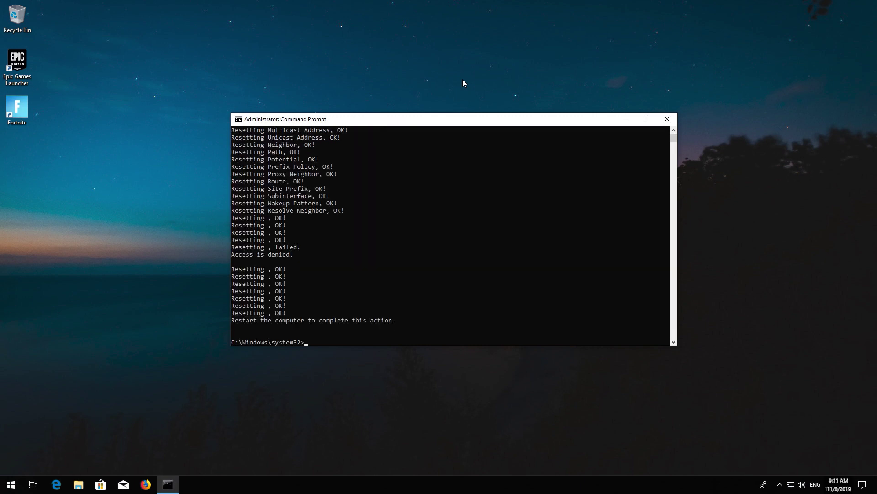
# - Run netsh winsock reset and ipconfig /flushdns, then close the administrator Command Prompt
pyautogui.write('netsh')
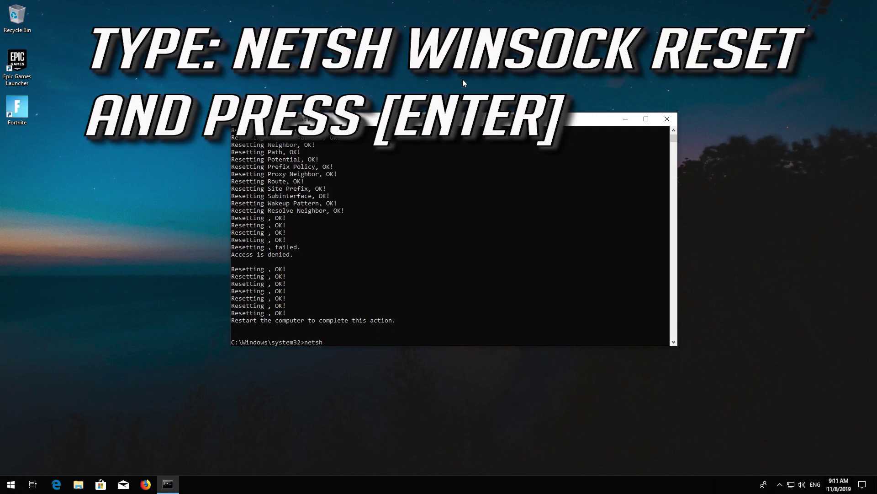
pyautogui.write(' winsock reset')
pyautogui.press('Return')
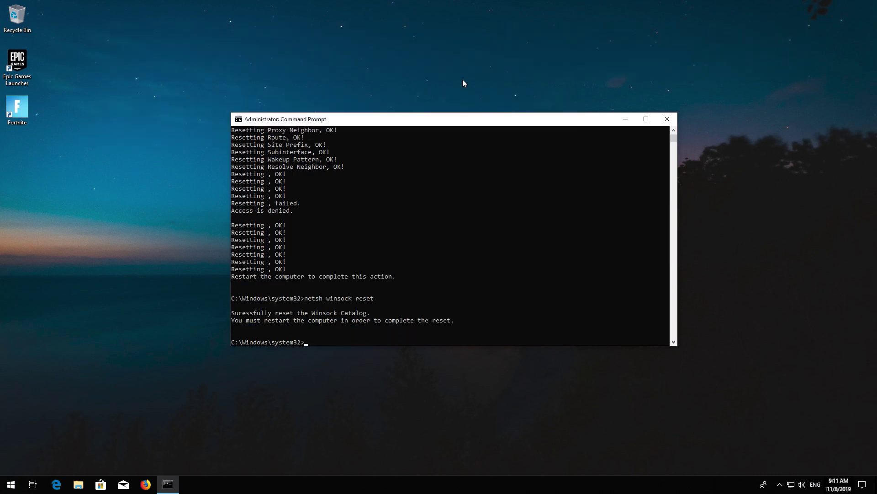
pyautogui.write('ip')
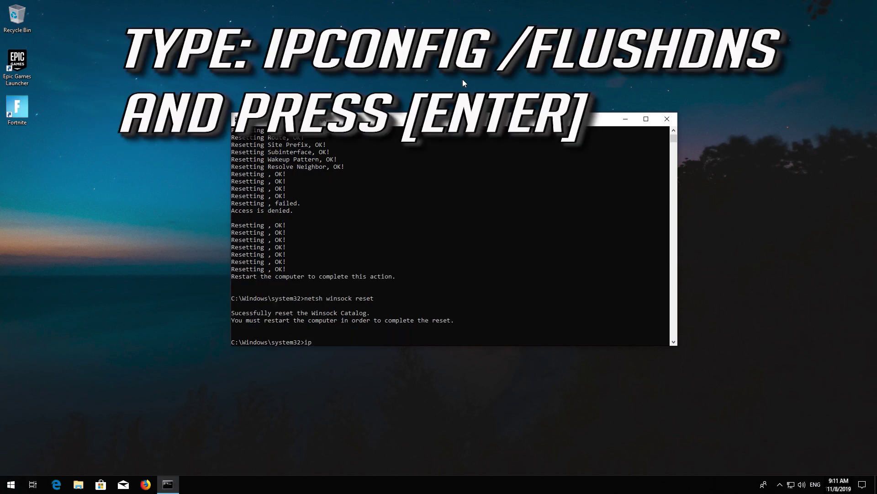
pyautogui.write('config /flushdns')
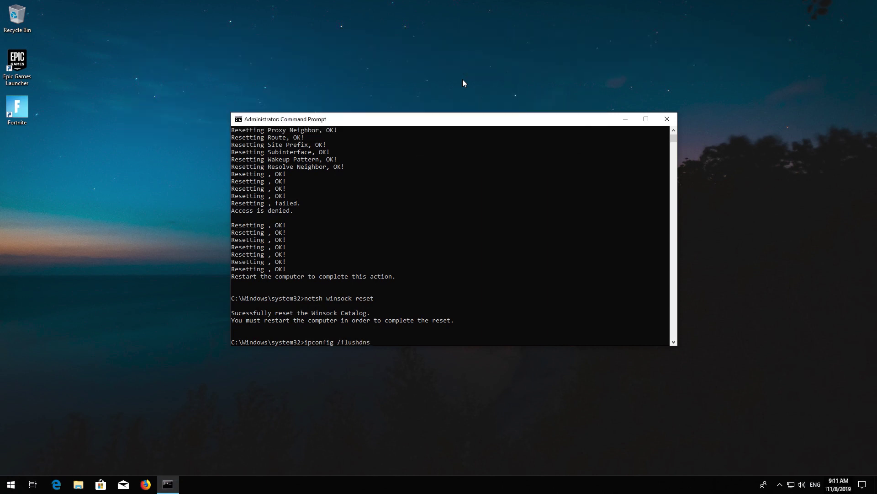
pyautogui.press('Return')
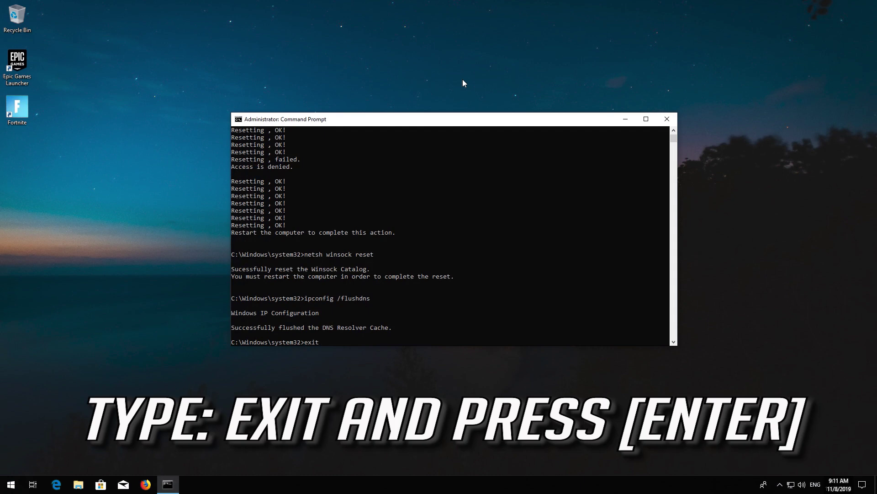
pyautogui.press('Return')
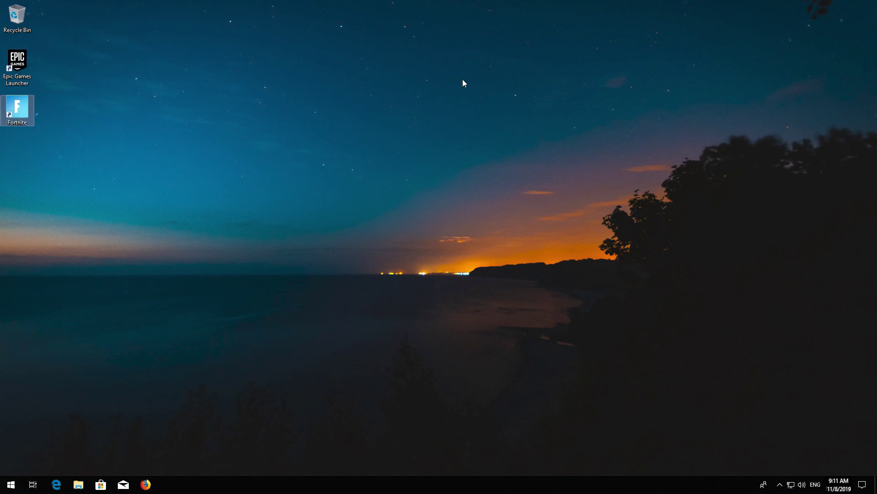
# - Open Windows Settings from the Start menu's gear icon
pyautogui.click(10, 484)
pyautogui.click(11, 466)
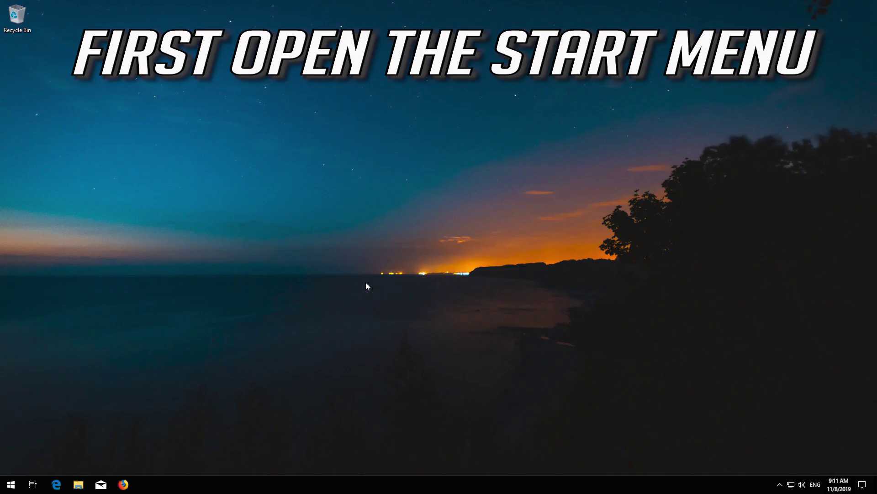
pyautogui.click(10, 484)
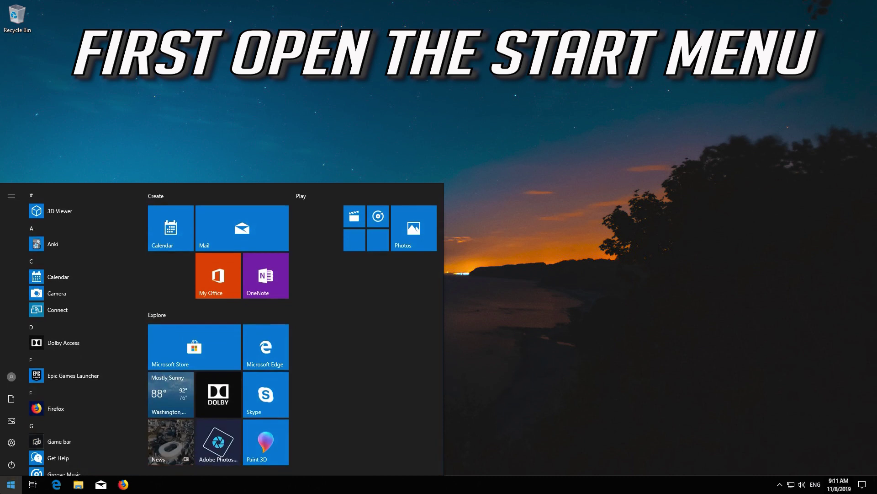
pyautogui.click(12, 441)
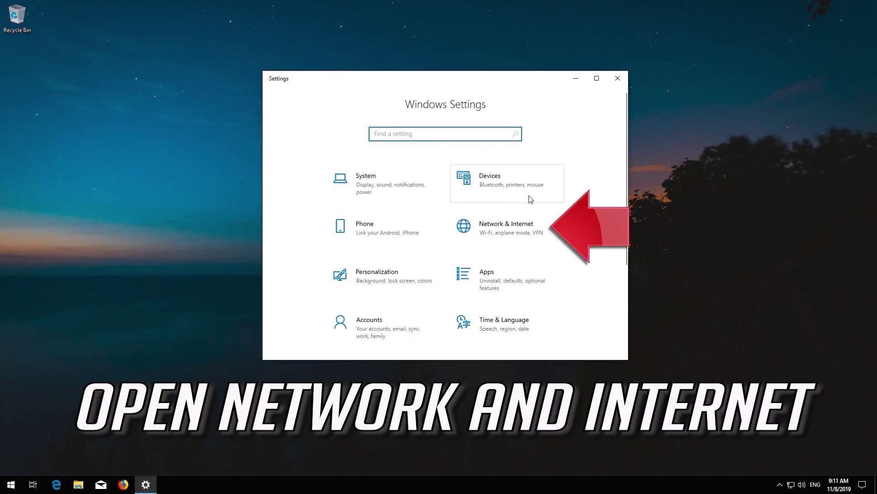
# - Go from Network & Internet status down to the Network reset page
pyautogui.click(517, 228)
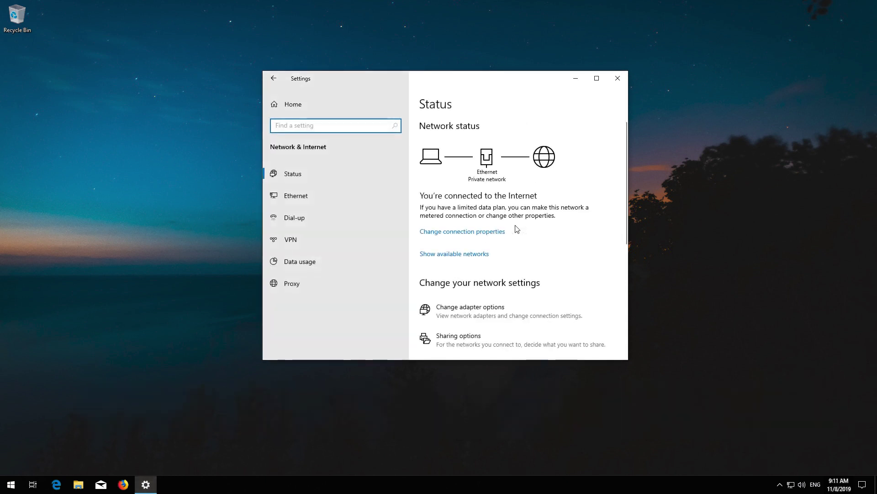
pyautogui.scroll(-5, 517, 229)
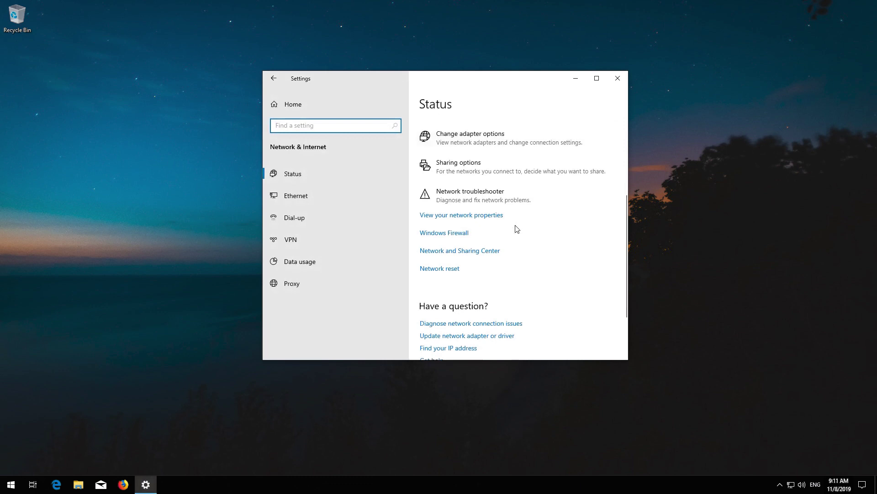
pyautogui.scroll(-2, 517, 228)
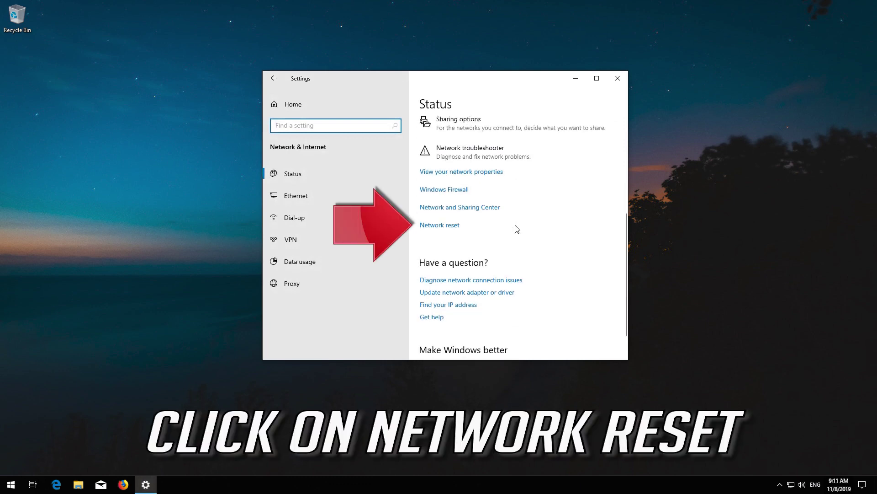
pyautogui.click(443, 225)
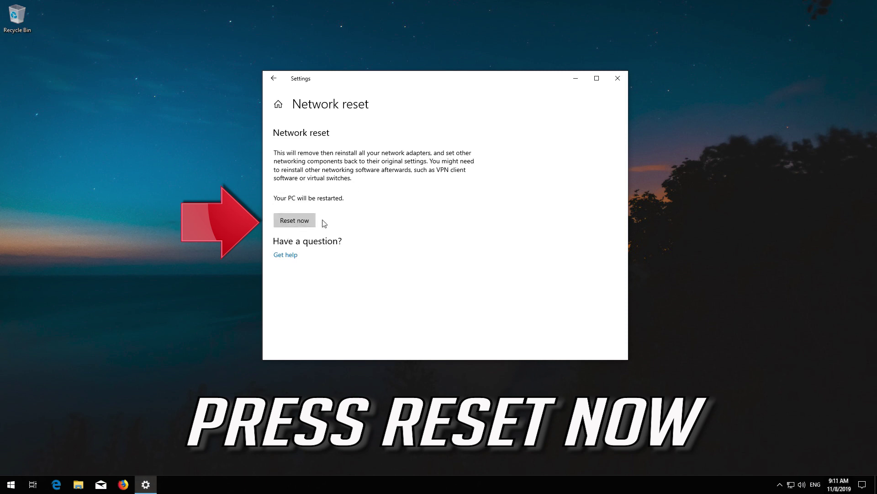
# - Choose Reset now and answer Yes to reset all network adapters
pyautogui.click(303, 221)
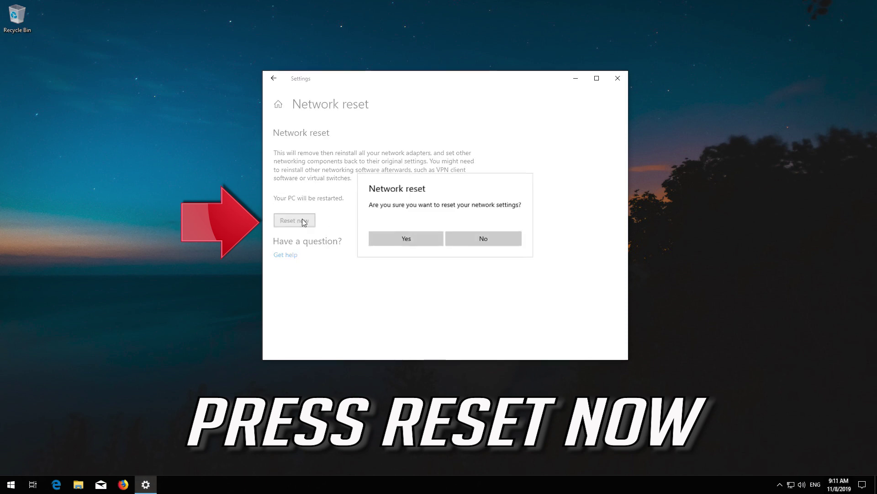
pyautogui.click(418, 234)
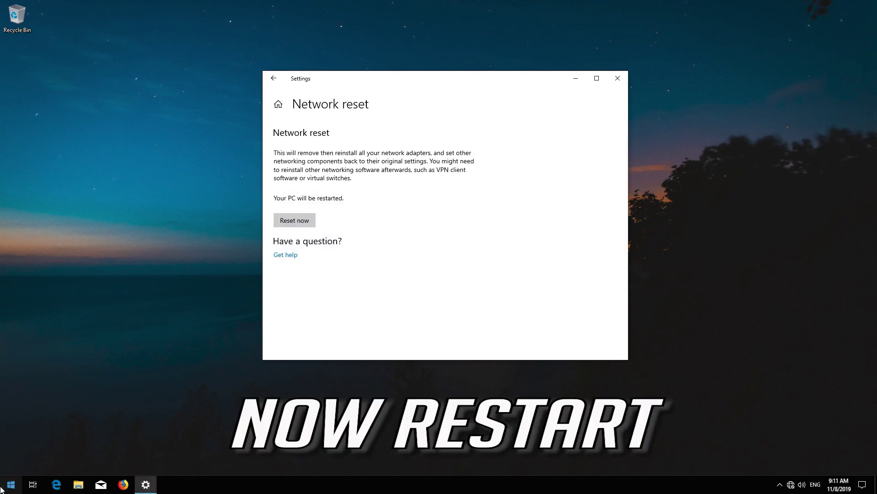